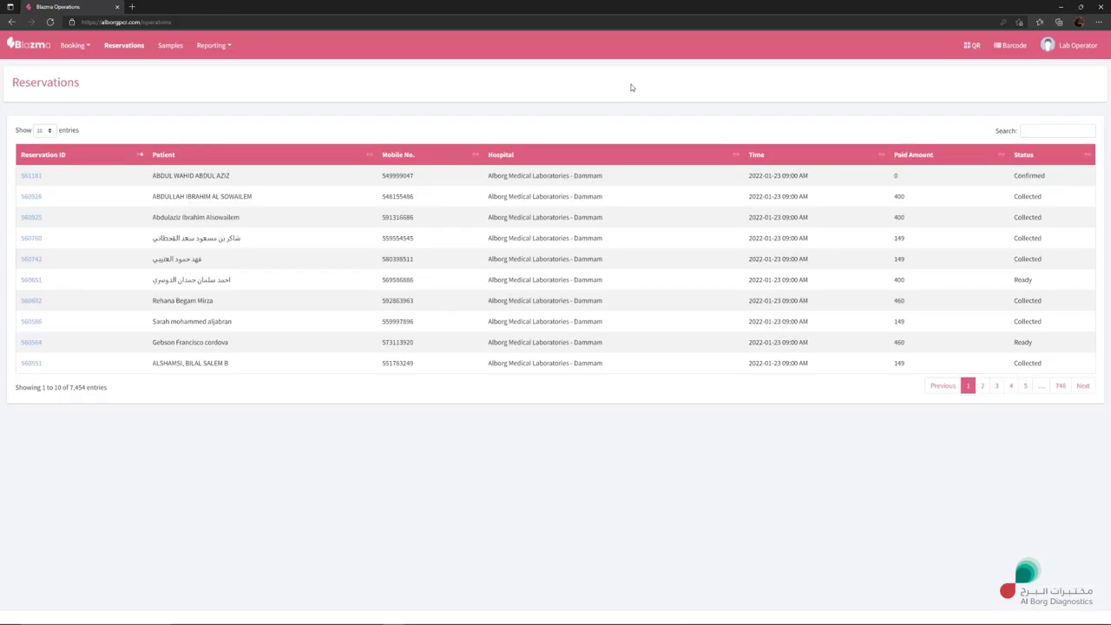
# Step: Go from the Reservations list to the Sales Booking page through the Booking menu
pyautogui.click(86, 48)
pyautogui.click(87, 48)
pyautogui.click(90, 48)
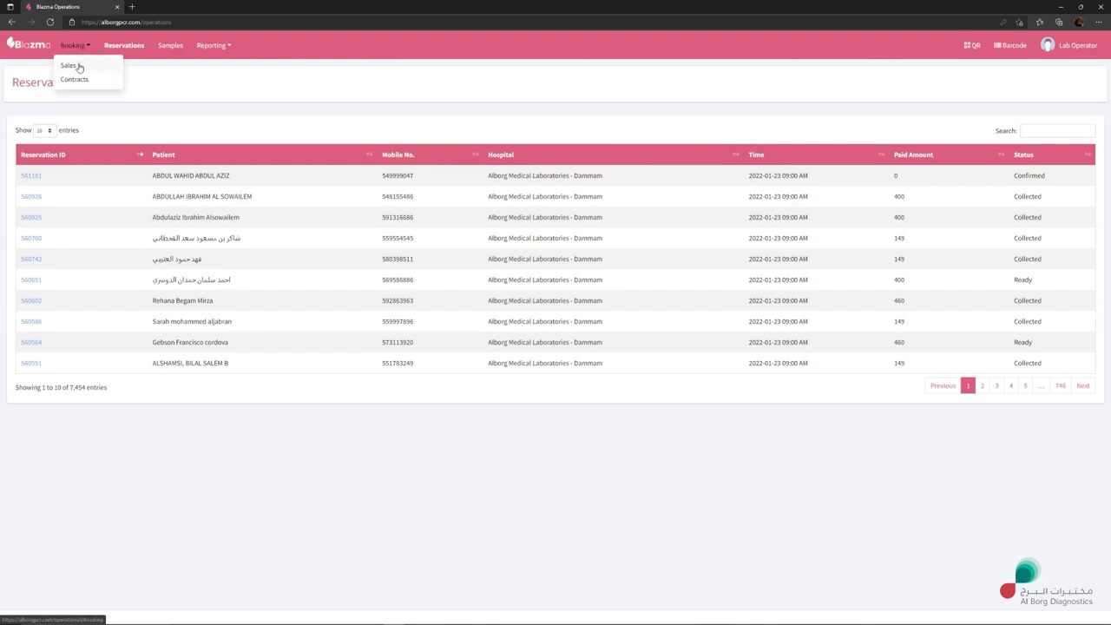
pyautogui.click(116, 49)
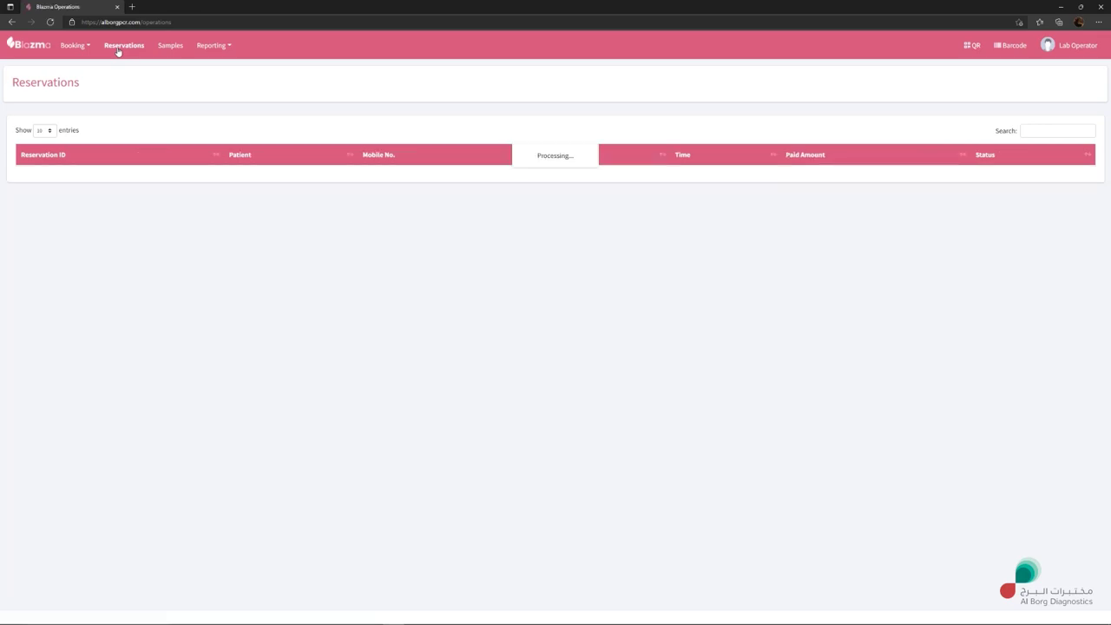
pyautogui.click(87, 47)
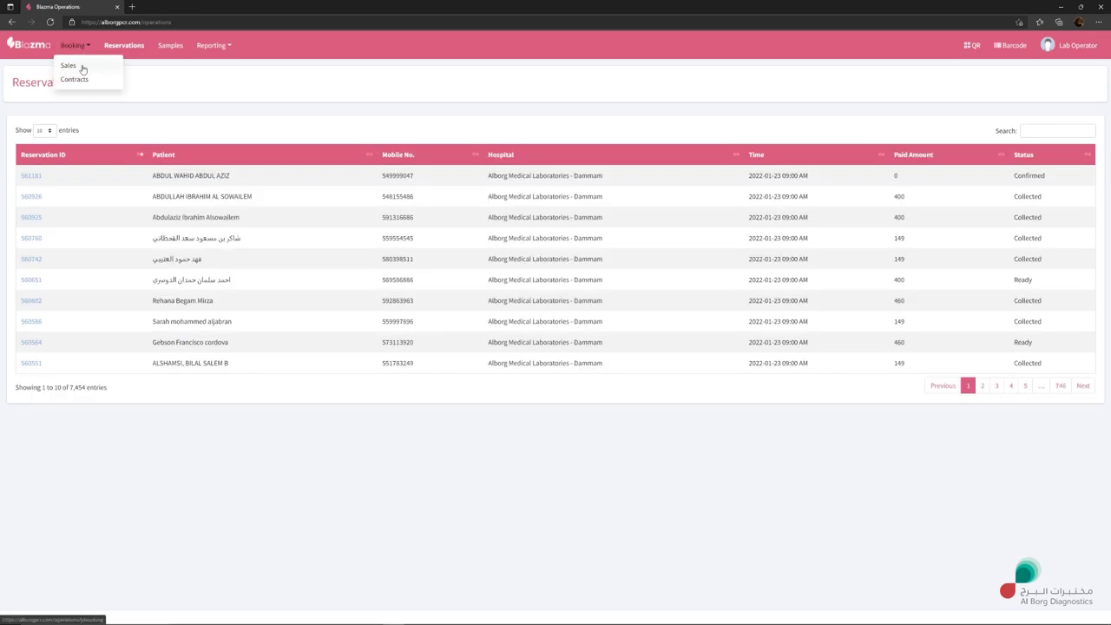
pyautogui.click(71, 67)
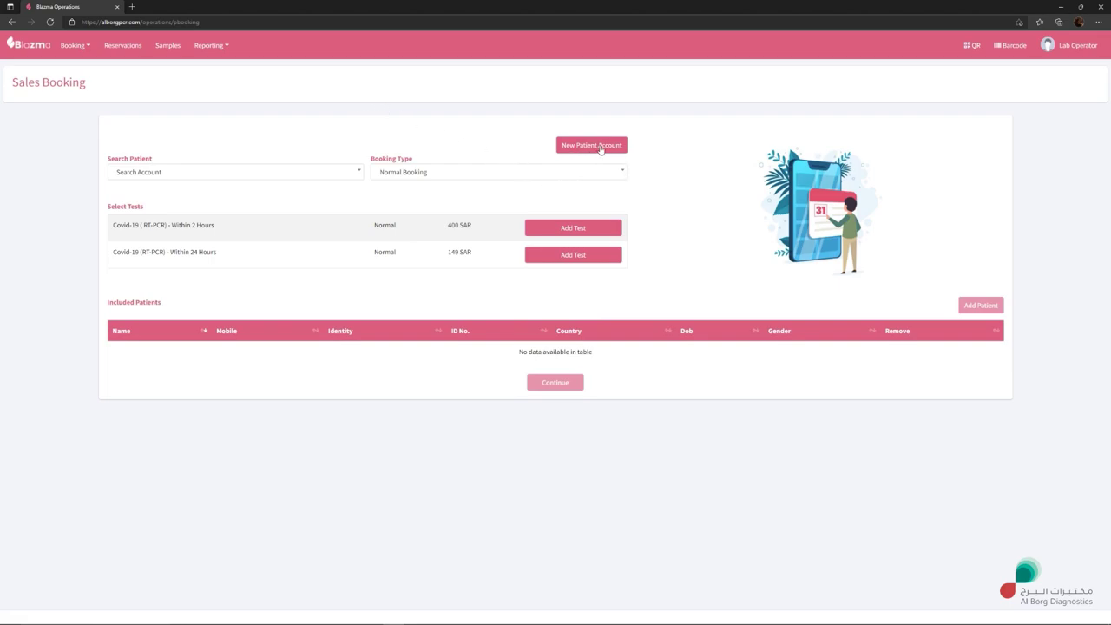
# Step: Start a new patient account with the patient's full name and Saudi Arabia as nationality
pyautogui.click(601, 150)
pyautogui.click(462, 129)
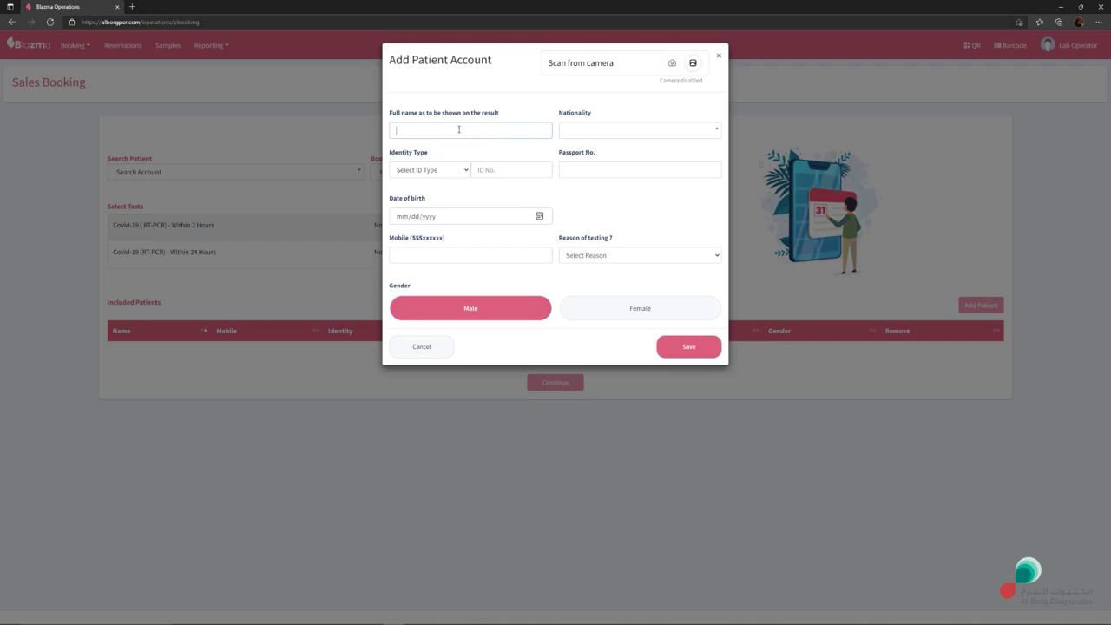
pyautogui.click(584, 135)
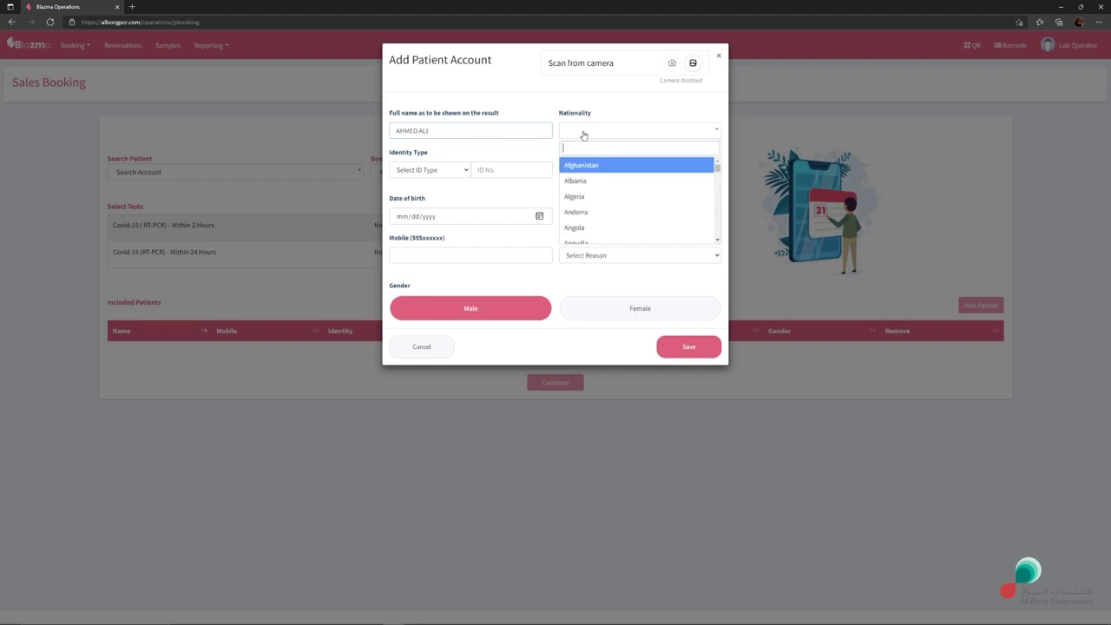
pyautogui.write('sau')
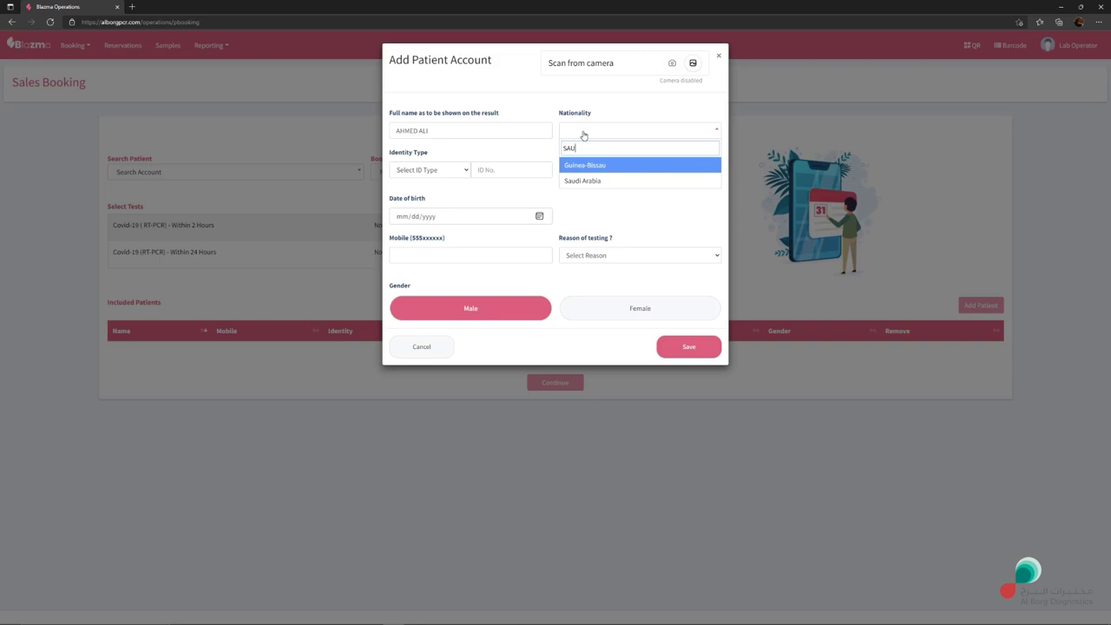
pyautogui.click(591, 181)
# Step: Set the identity type to Iqamah no., clearing the briefly entered ID number
pyautogui.click(465, 170)
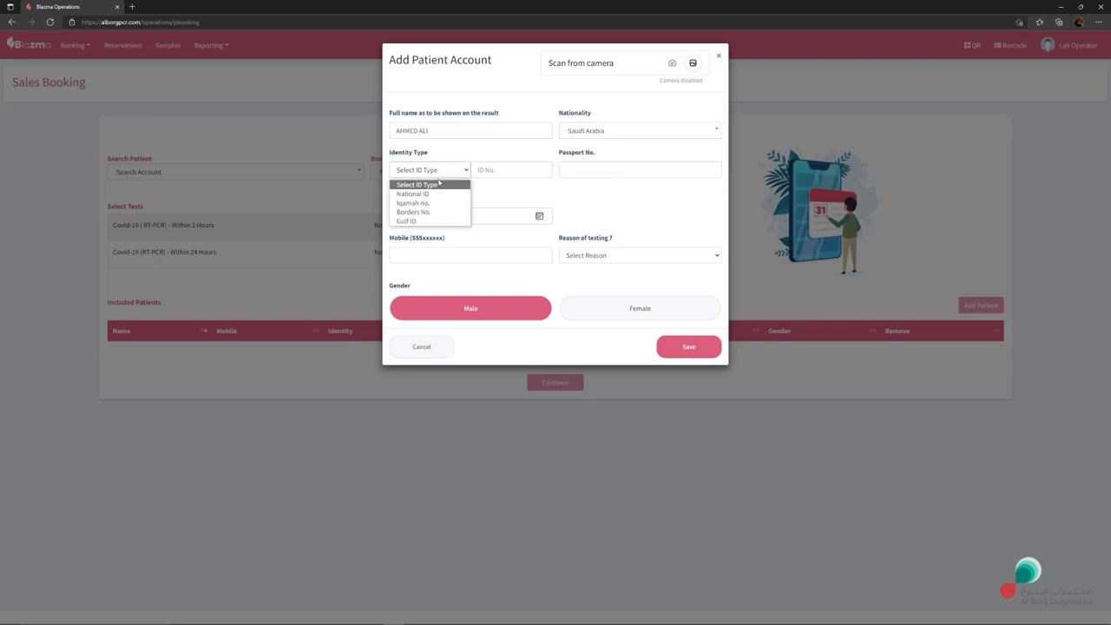
pyautogui.click(410, 194)
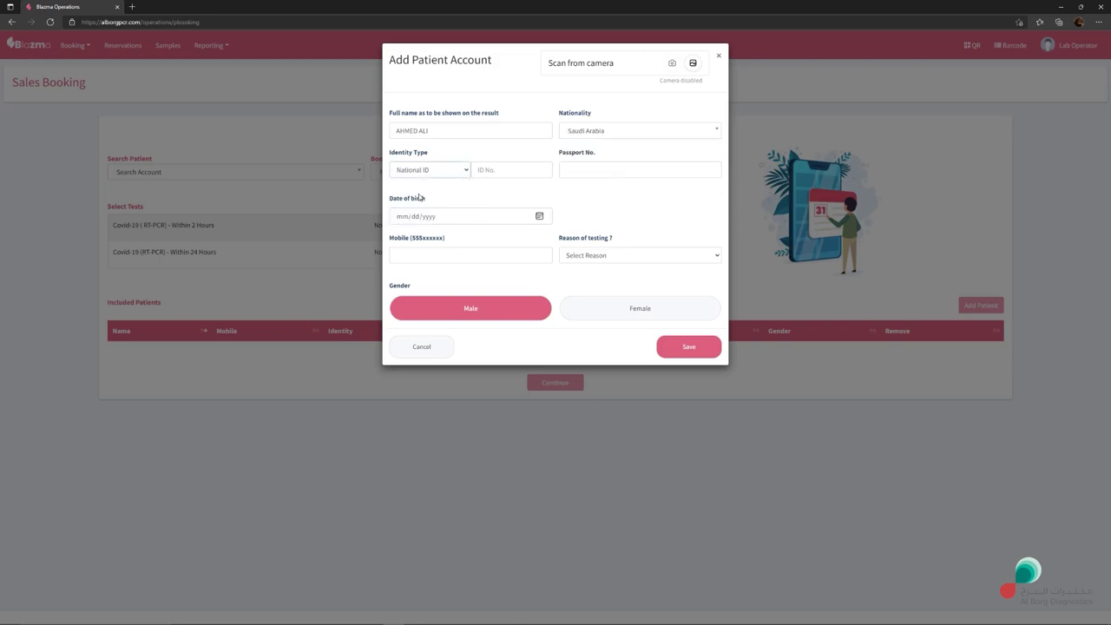
pyautogui.click(442, 172)
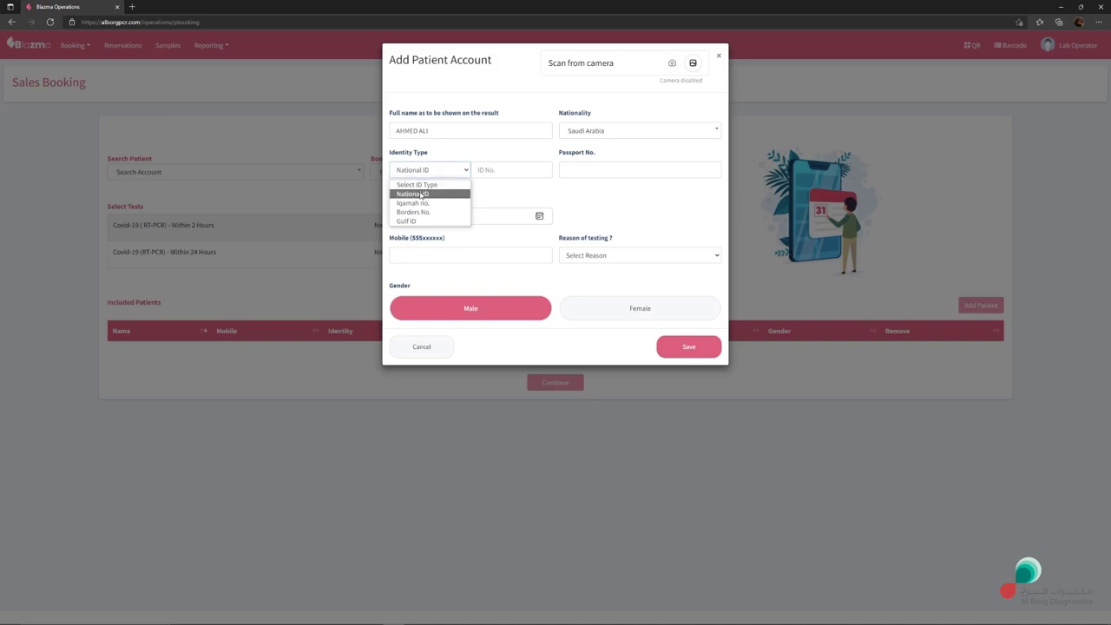
pyautogui.click(424, 194)
pyautogui.click(489, 172)
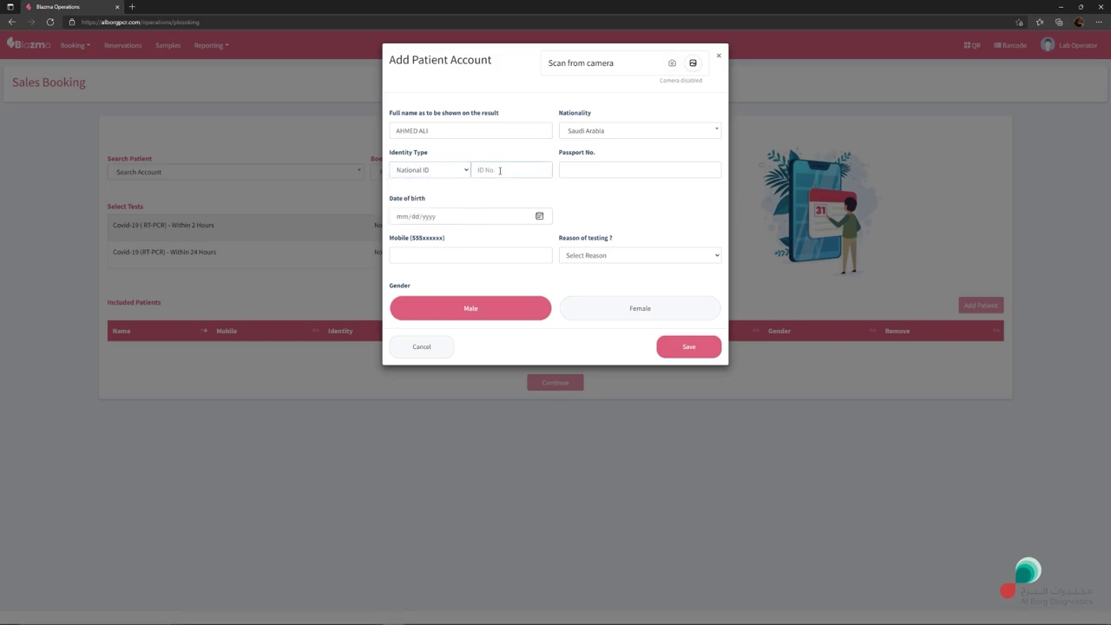
pyautogui.hotkey('ctrl', 'a')
pyautogui.press('BackSpace')
pyautogui.click(434, 176)
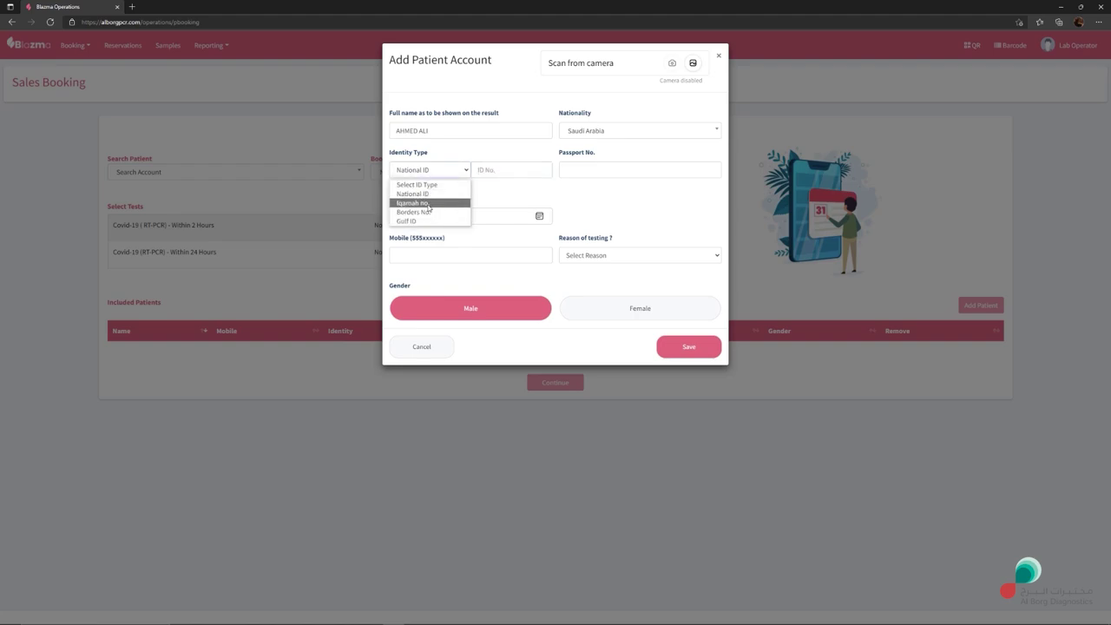
pyautogui.click(425, 204)
pyautogui.click(447, 173)
pyautogui.click(455, 173)
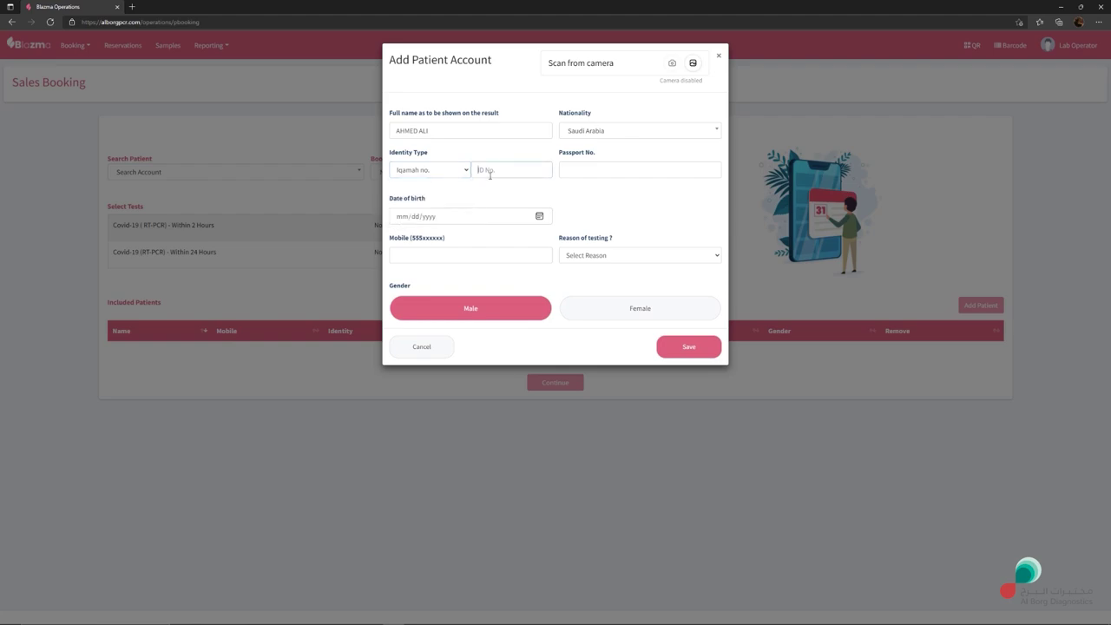
# Step: Switch identity type to Borders No., browse the birth-date calendar, and select the Mobile digit
pyautogui.click(429, 214)
pyautogui.click(540, 216)
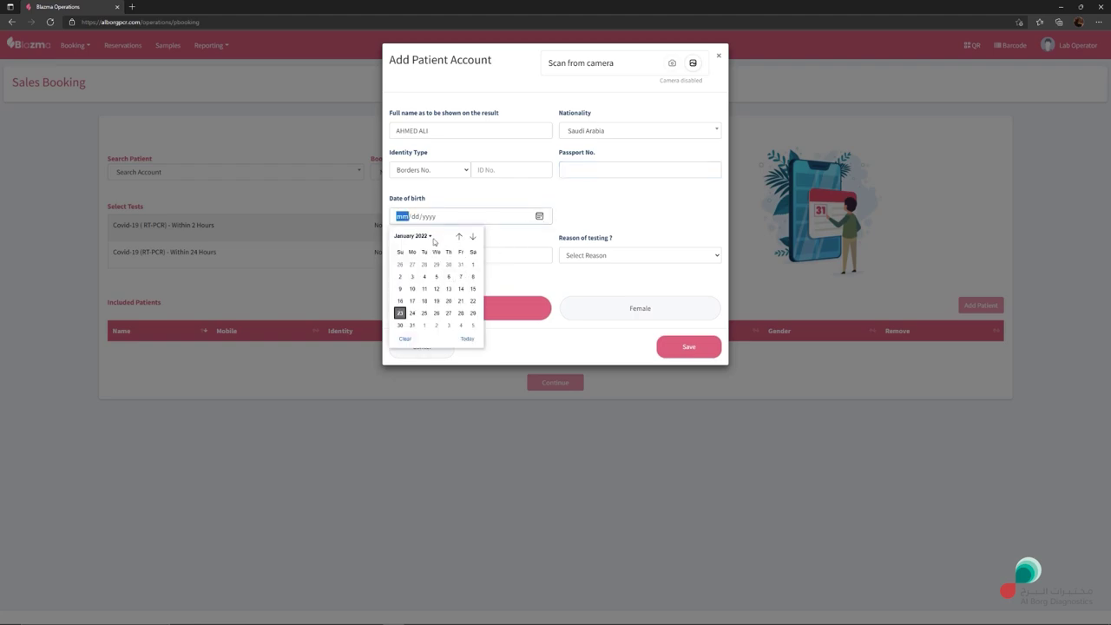
pyautogui.click(425, 238)
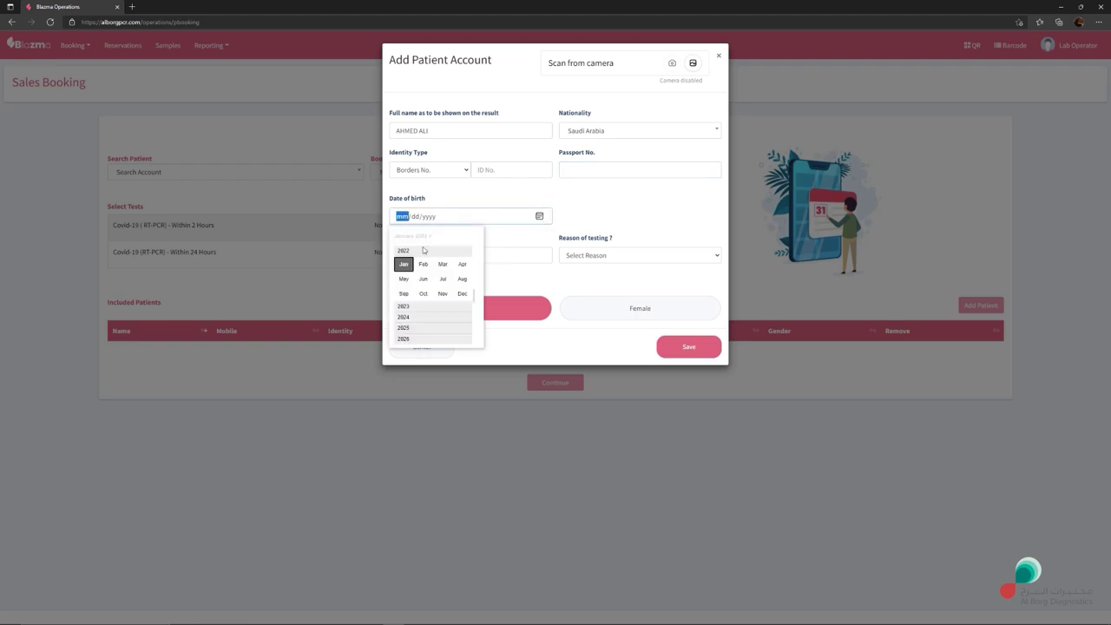
pyautogui.scroll(5, 479, 256)
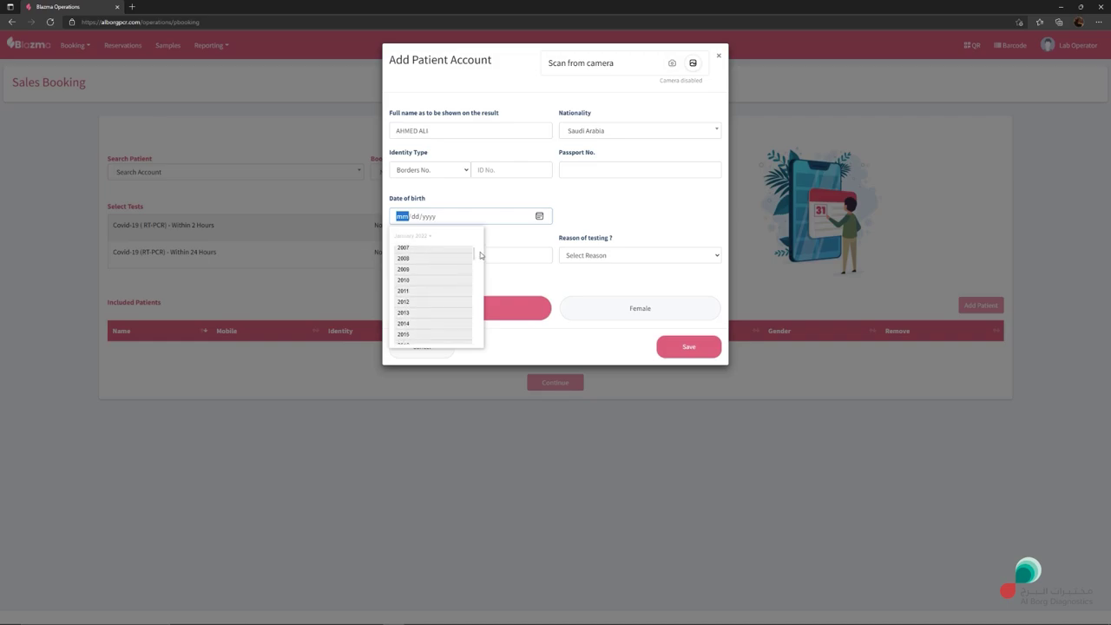
pyautogui.click(480, 254)
pyautogui.click(585, 214)
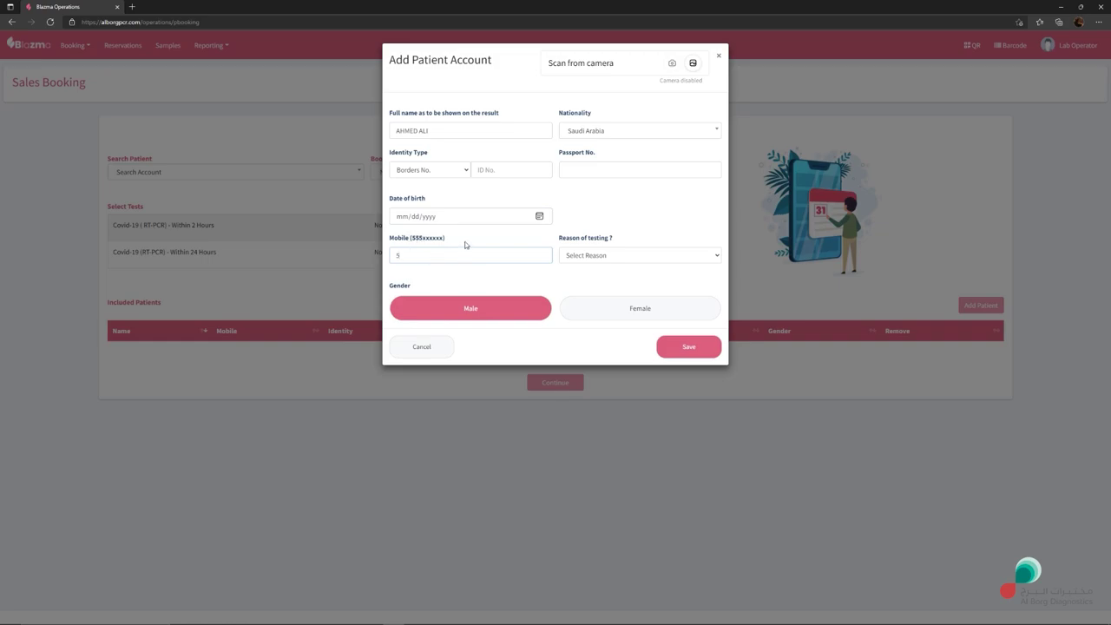
pyautogui.moveTo(398, 255); pyautogui.dragTo(390, 255)
# Step: Settle the identity type on National ID after trying Iqamah no. and Borders No
pyautogui.click(505, 173)
pyautogui.click(461, 171)
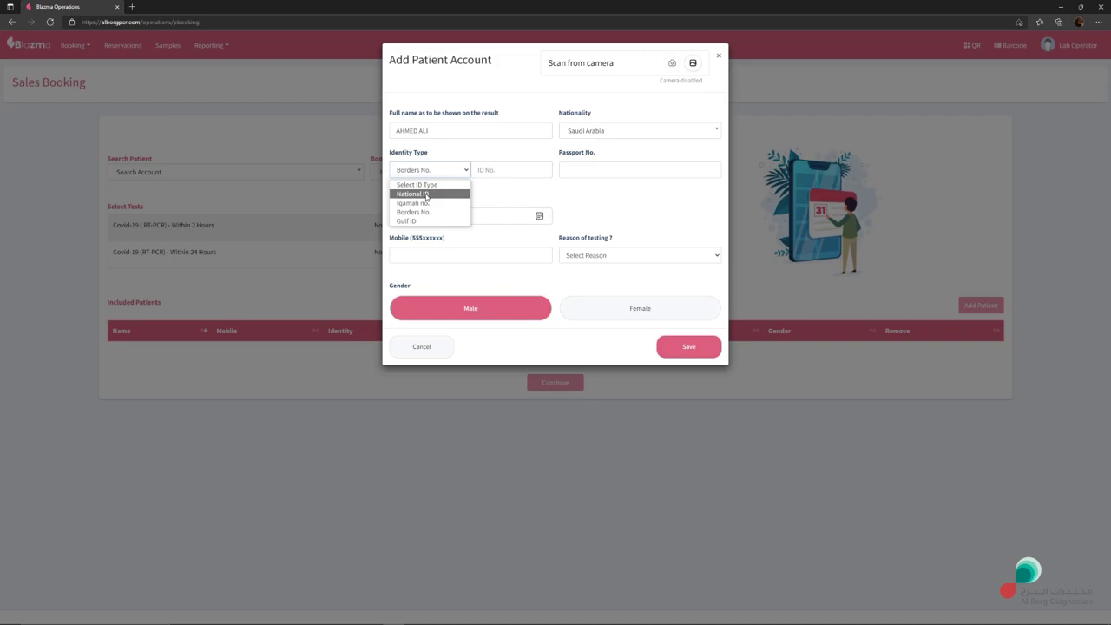
pyautogui.click(429, 195)
pyautogui.press('Tab')
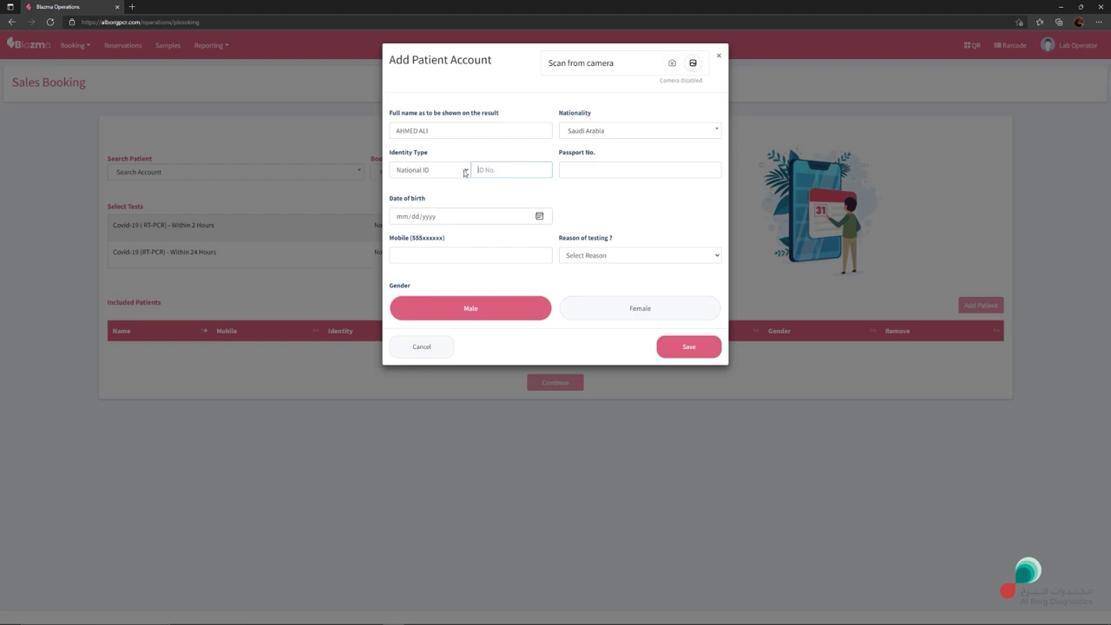
pyautogui.click(466, 170)
pyautogui.click(424, 203)
pyautogui.click(446, 170)
pyautogui.click(426, 212)
pyautogui.click(452, 172)
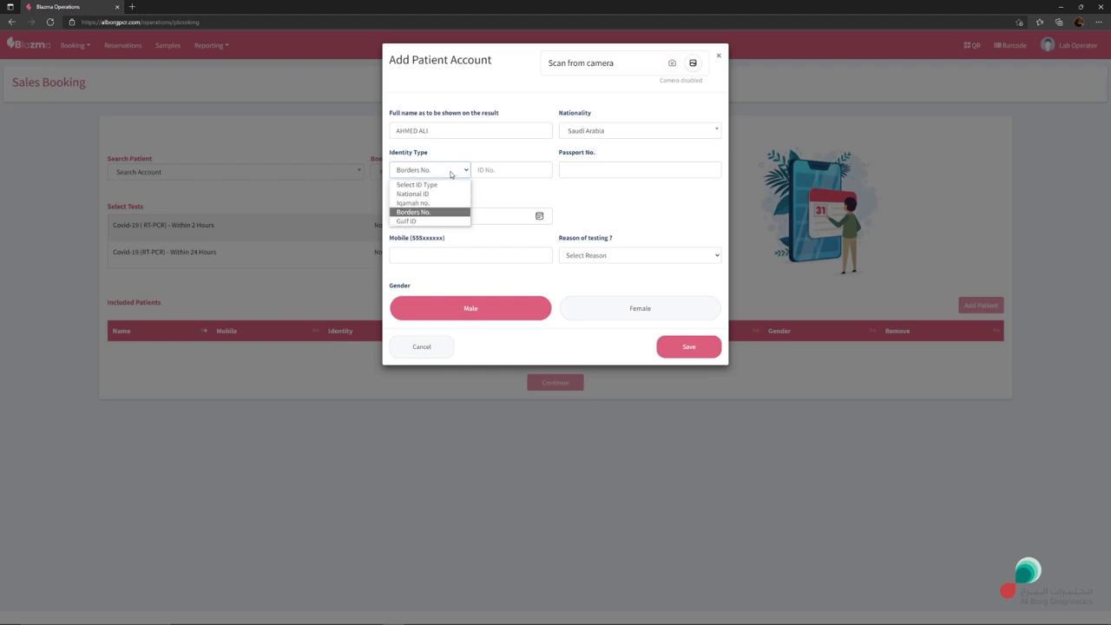
pyautogui.click(432, 195)
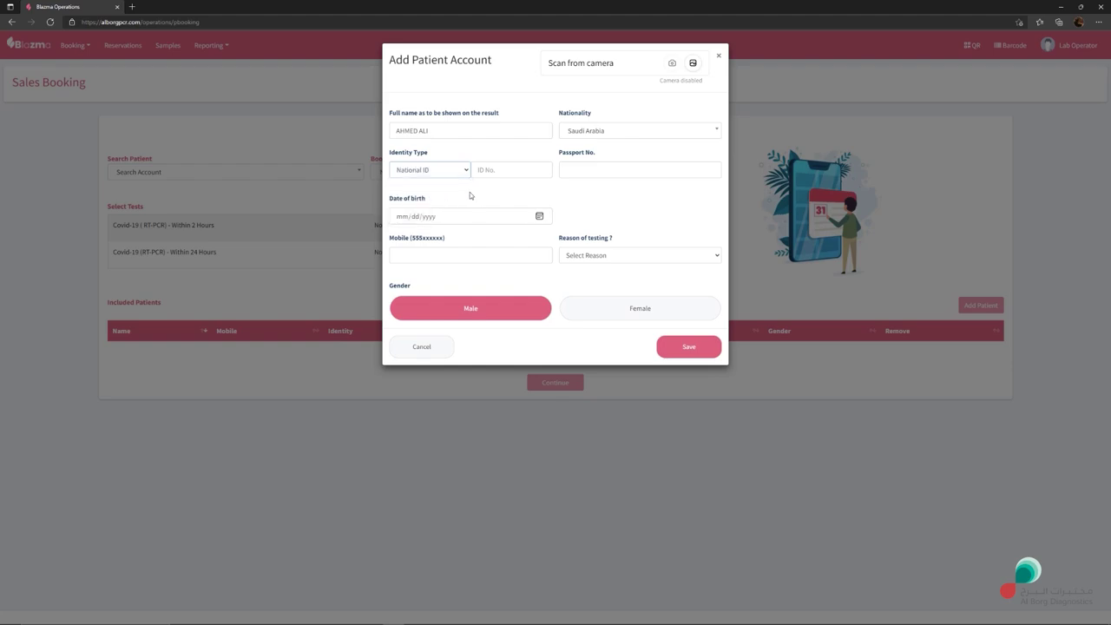
# Step: Choose Travelling to Outside KSA as testing reason, keep gender Male, and try saving
pyautogui.click(607, 255)
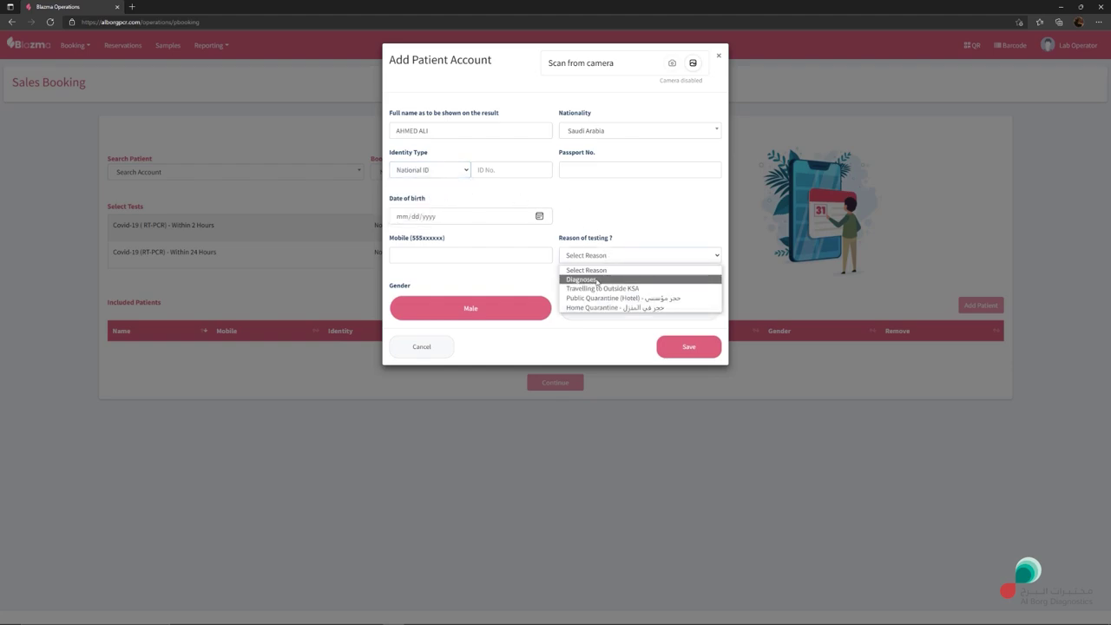
pyautogui.click(576, 280)
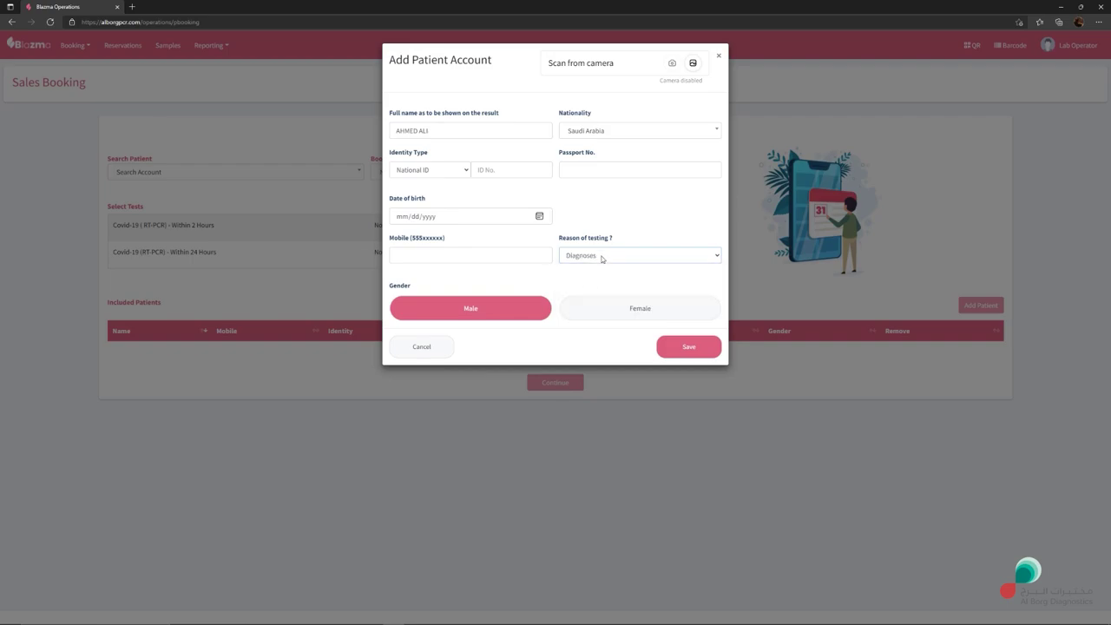
pyautogui.click(601, 256)
pyautogui.click(601, 289)
pyautogui.click(603, 259)
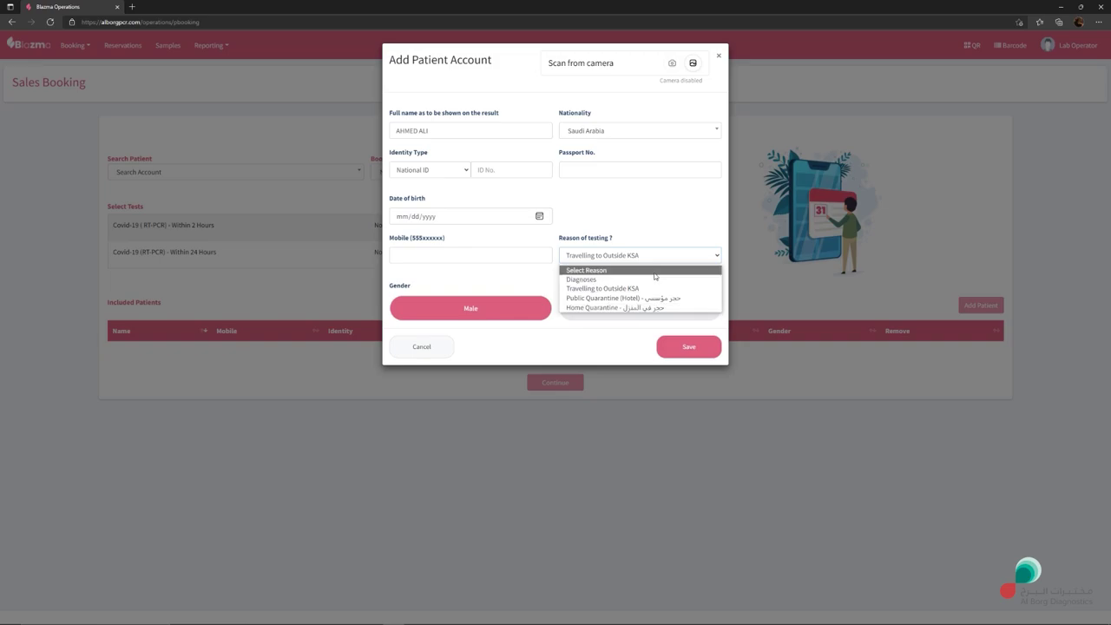
pyautogui.click(642, 258)
pyautogui.click(495, 311)
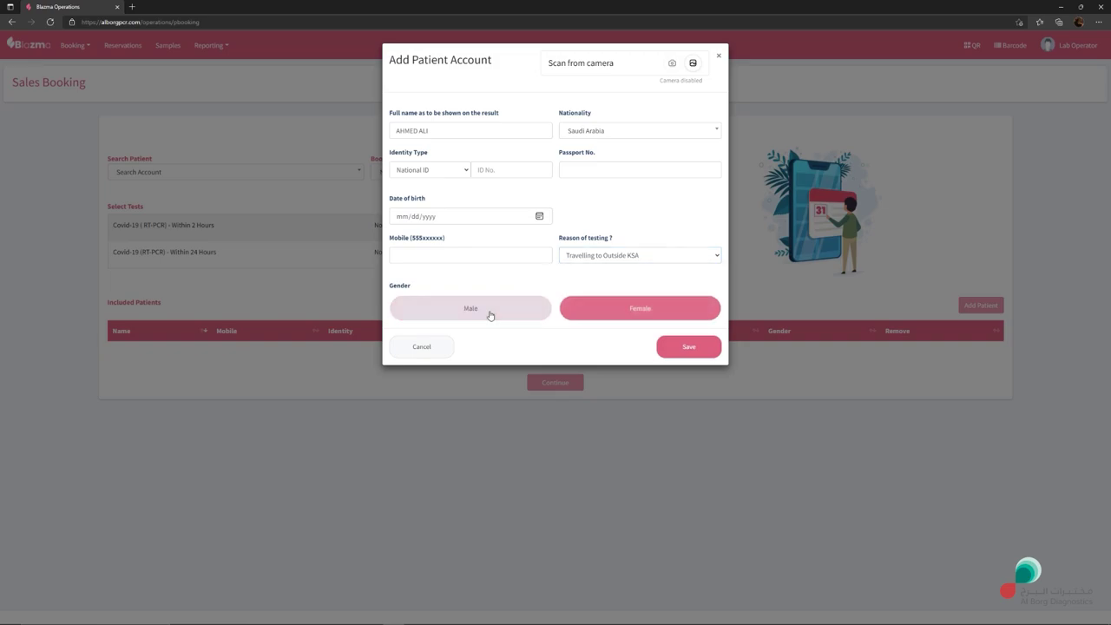
pyautogui.click(641, 311)
pyautogui.click(694, 351)
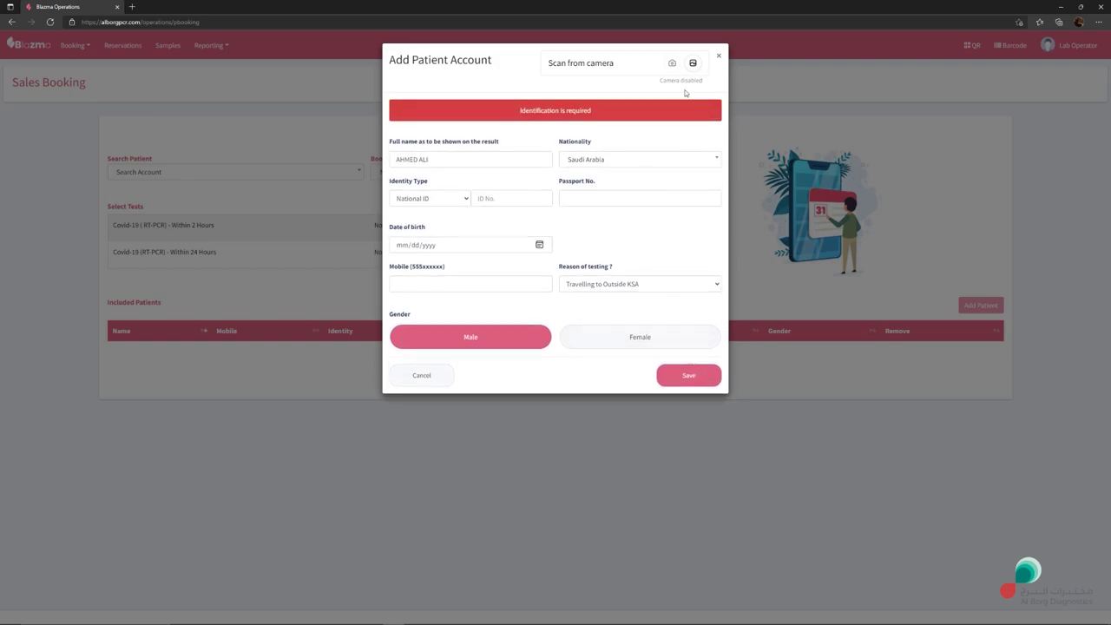
# Step: Close the patient form, add the 149 SAR Within 24 Hours test, and open Reservations
pyautogui.click(718, 55)
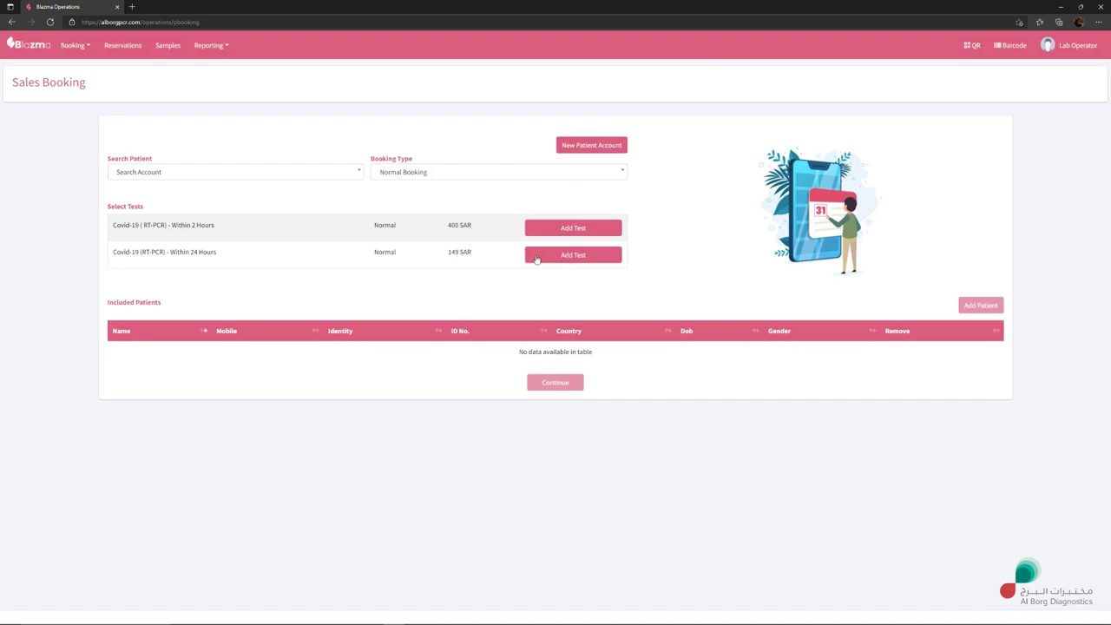
pyautogui.doubleClick(453, 251)
pyautogui.click(460, 252)
pyautogui.doubleClick(454, 225)
pyautogui.click(460, 226)
pyautogui.click(581, 258)
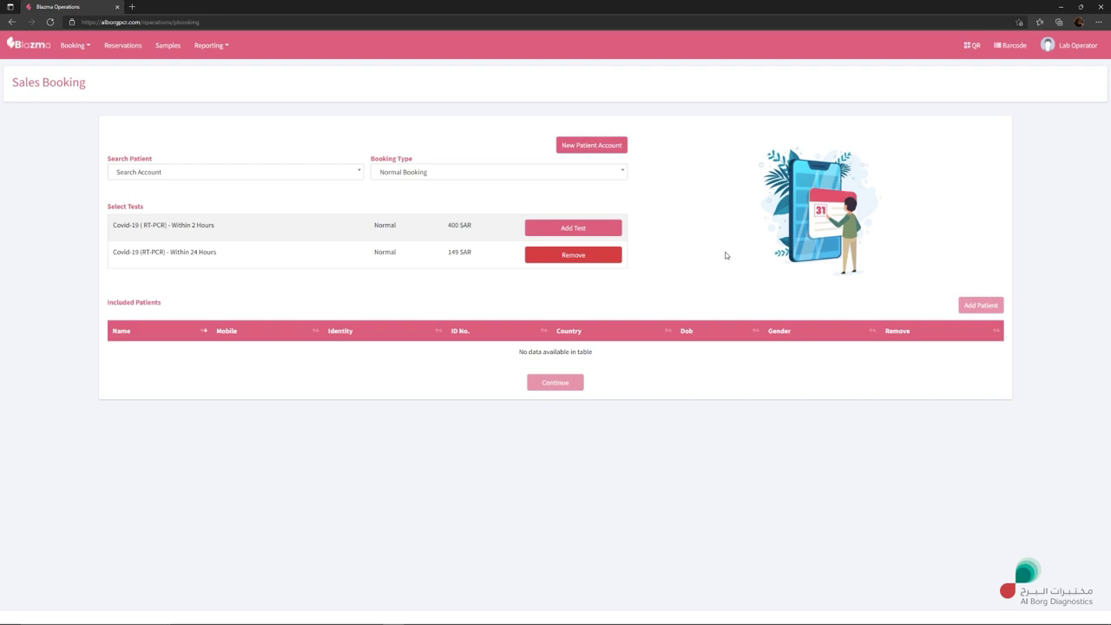
pyautogui.click(121, 49)
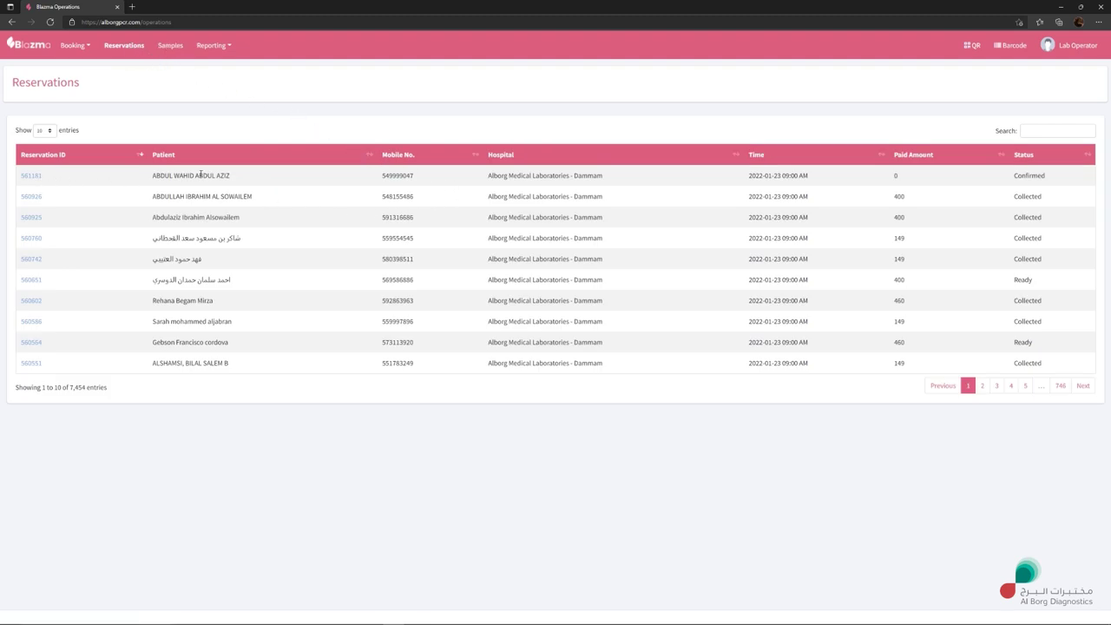
# Step: Open the first reservation's Sample Payment dialog, showing cash and Visa amounts at 0
pyautogui.moveTo(149, 178); pyautogui.dragTo(246, 159)
pyautogui.click(72, 180)
pyautogui.click(31, 178)
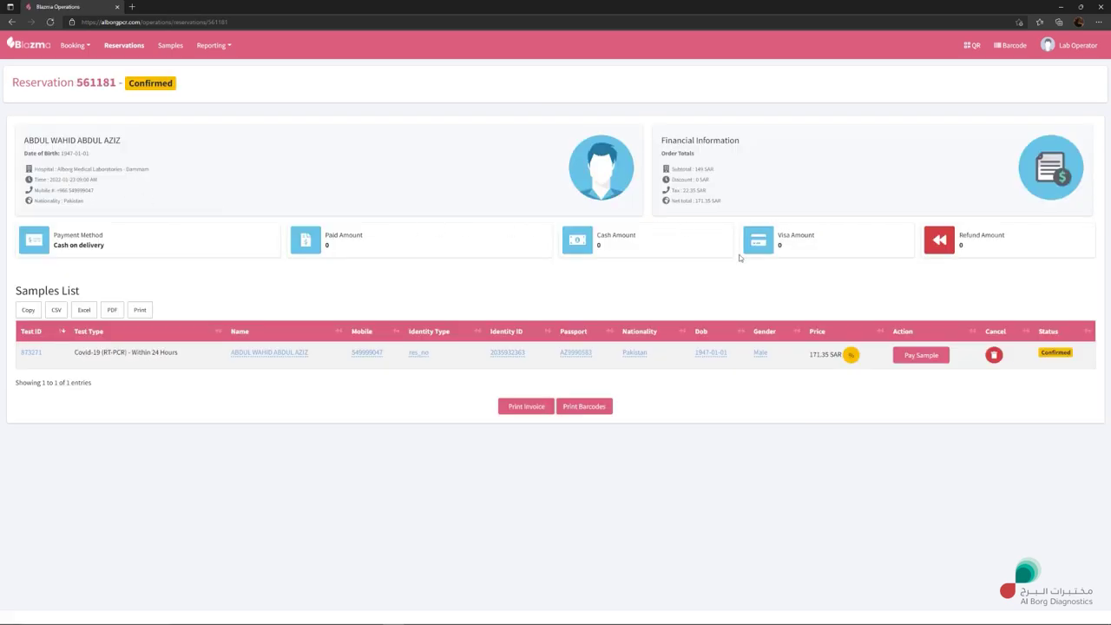
pyautogui.moveTo(809, 354); pyautogui.dragTo(822, 356)
pyautogui.click(827, 379)
pyautogui.click(922, 356)
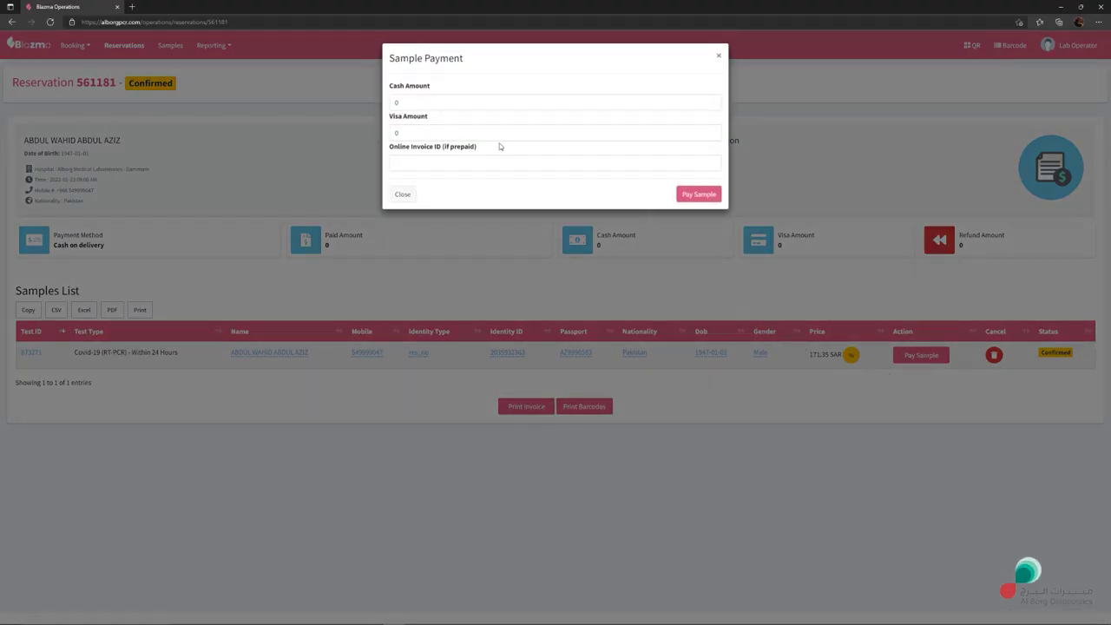
pyautogui.moveTo(410, 131); pyautogui.dragTo(395, 132)
pyautogui.write('171.35')
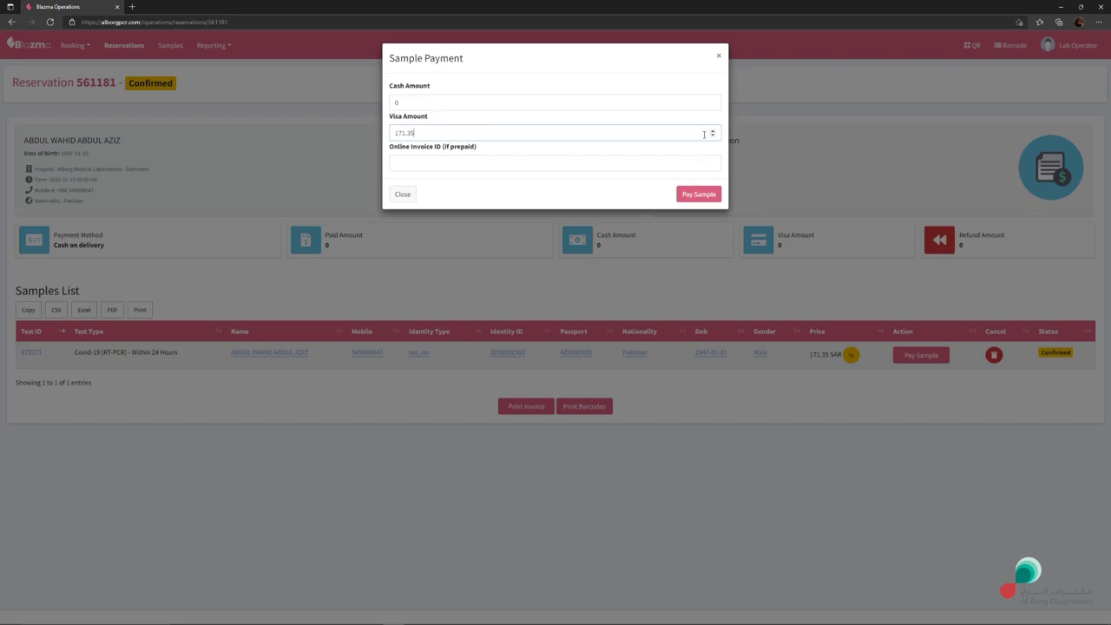
pyautogui.click(720, 57)
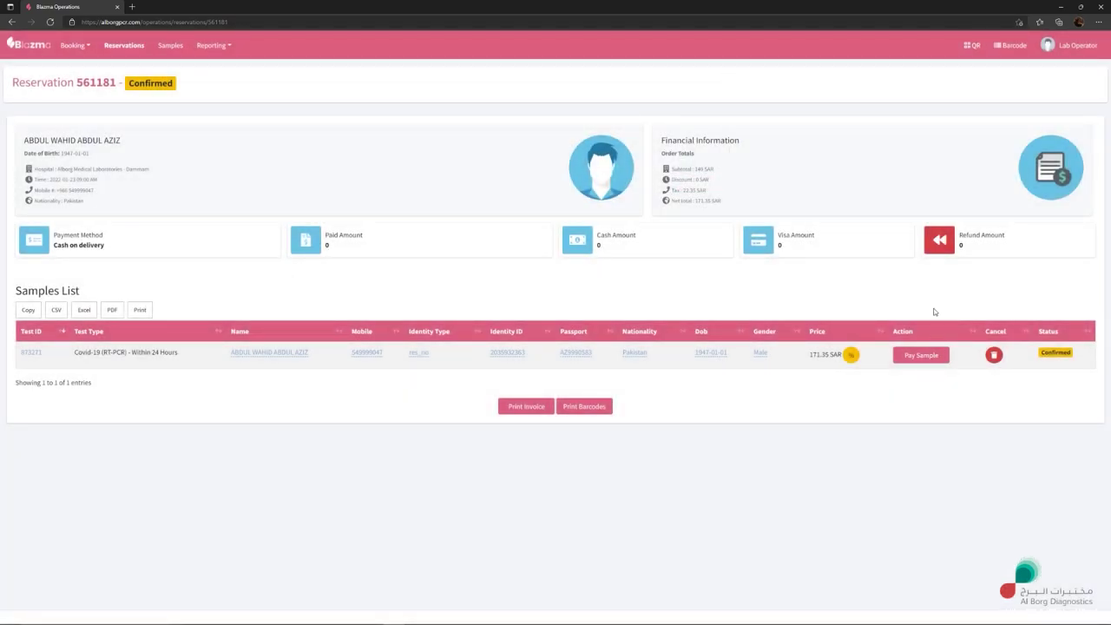